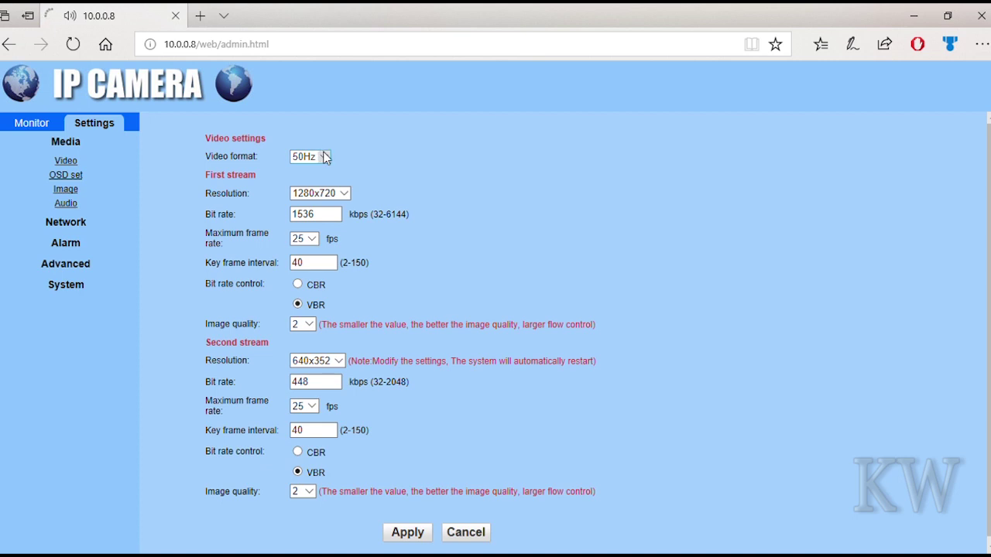
- Set the video format to 60Hz and apply it after reviewing the stream resolution and first-stream frame rate choices
left_click(324, 171)
left_click(343, 193)
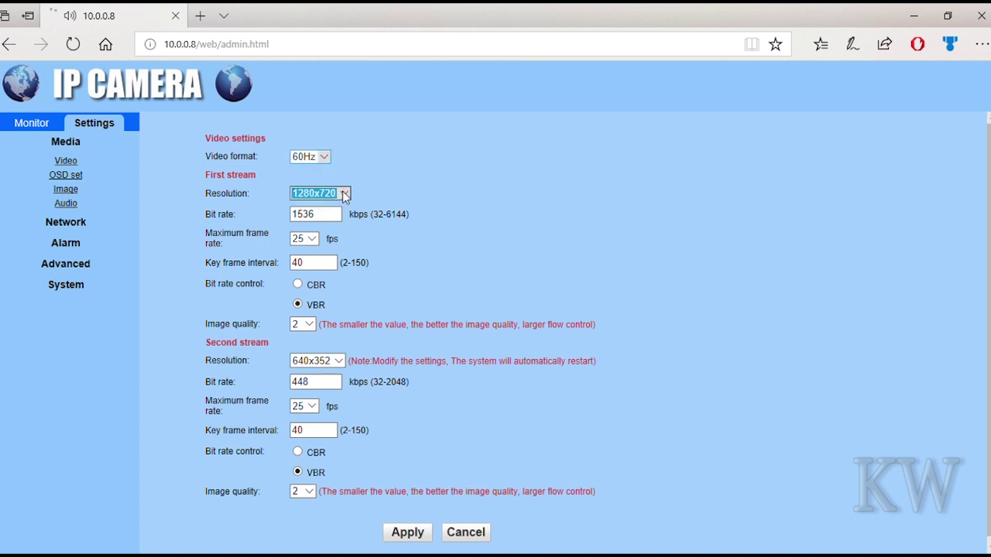
left_click(318, 238)
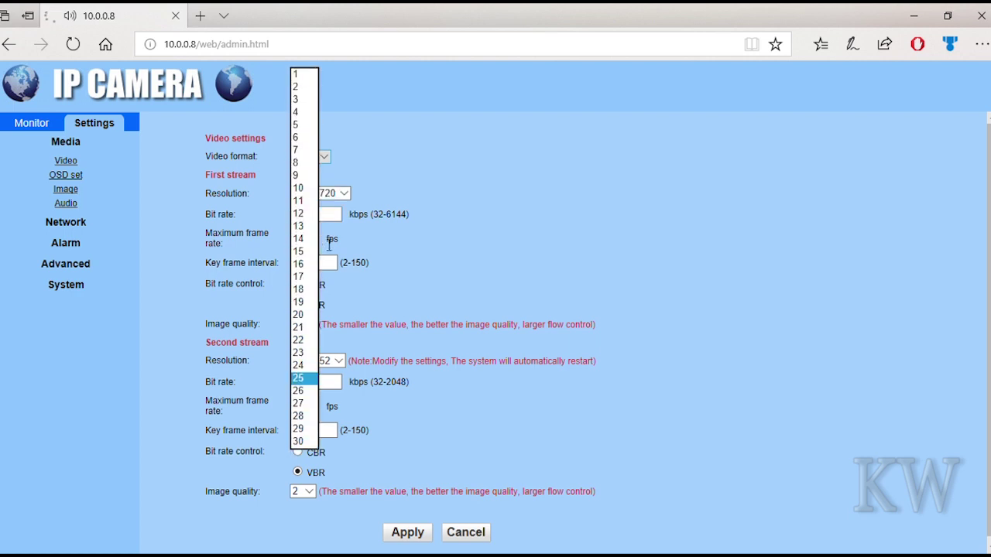
left_click(378, 235)
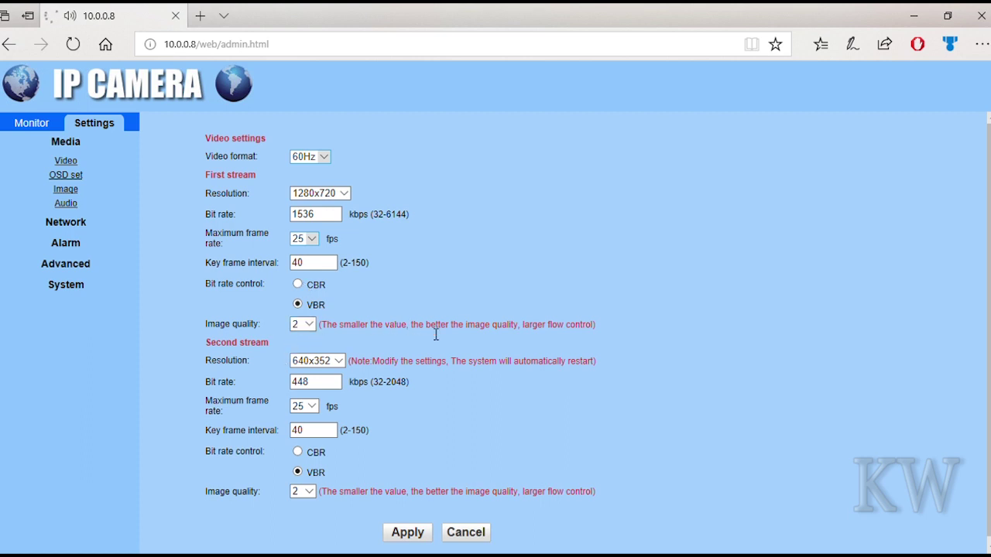
left_click(339, 362)
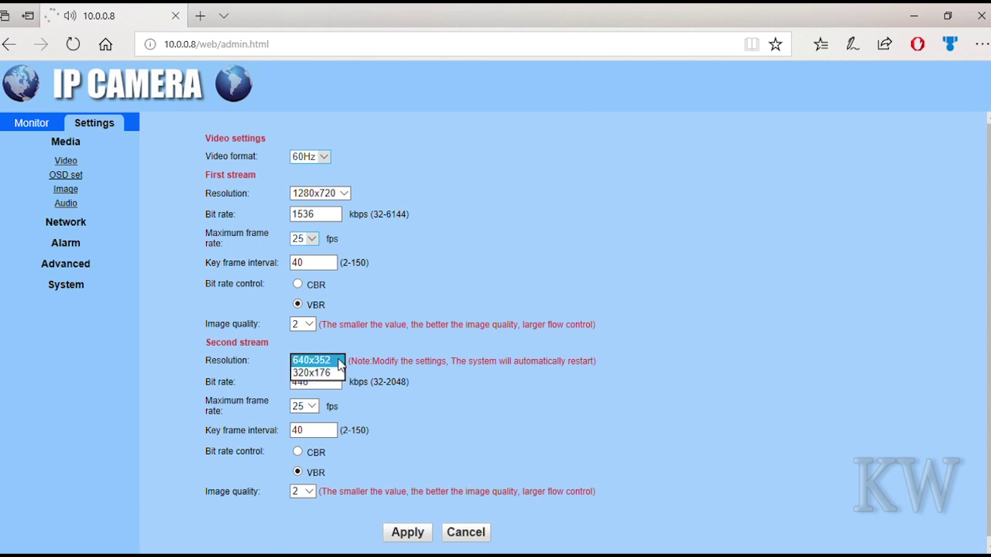
left_click(377, 355)
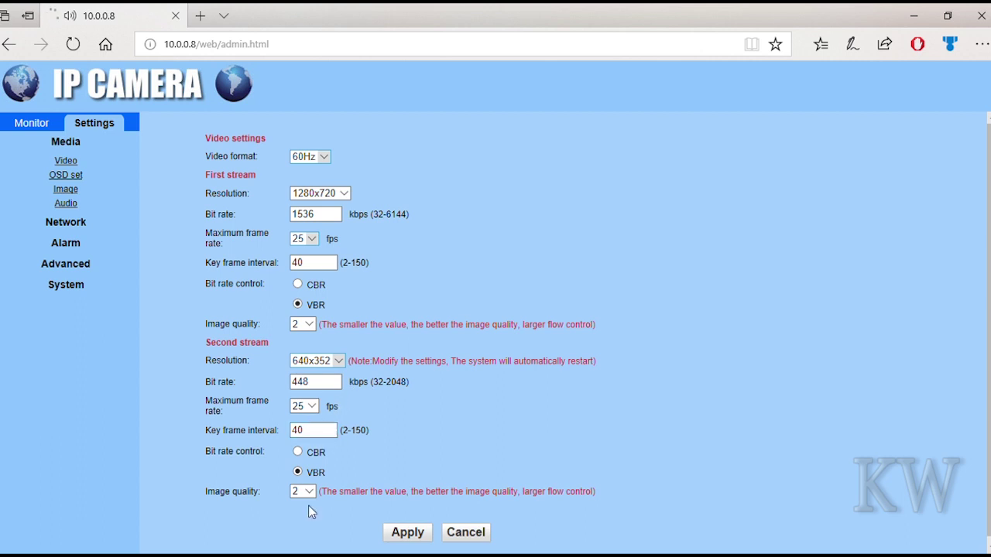
left_click(407, 532)
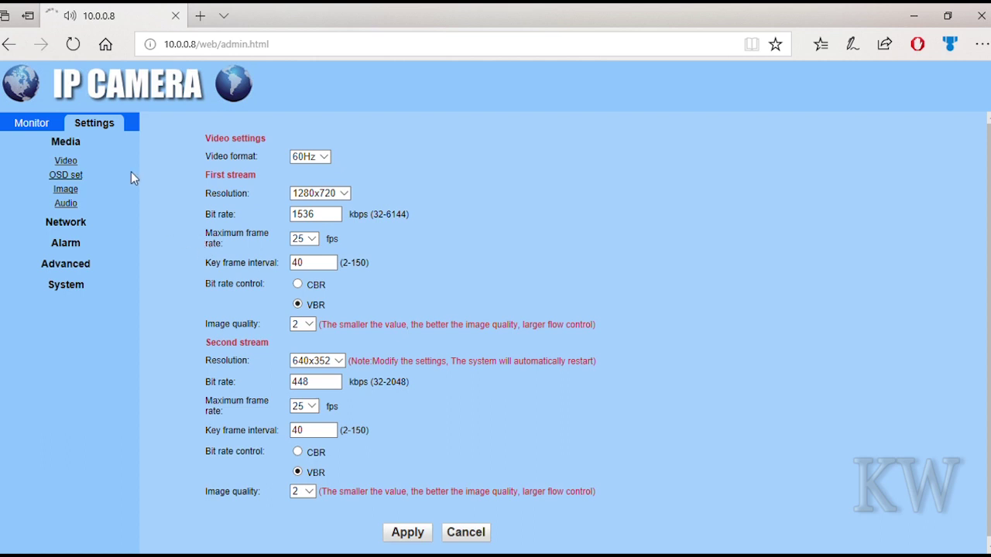
- Turn off the time stamp in the OSD settings and apply the change
left_click(67, 164)
left_click(66, 176)
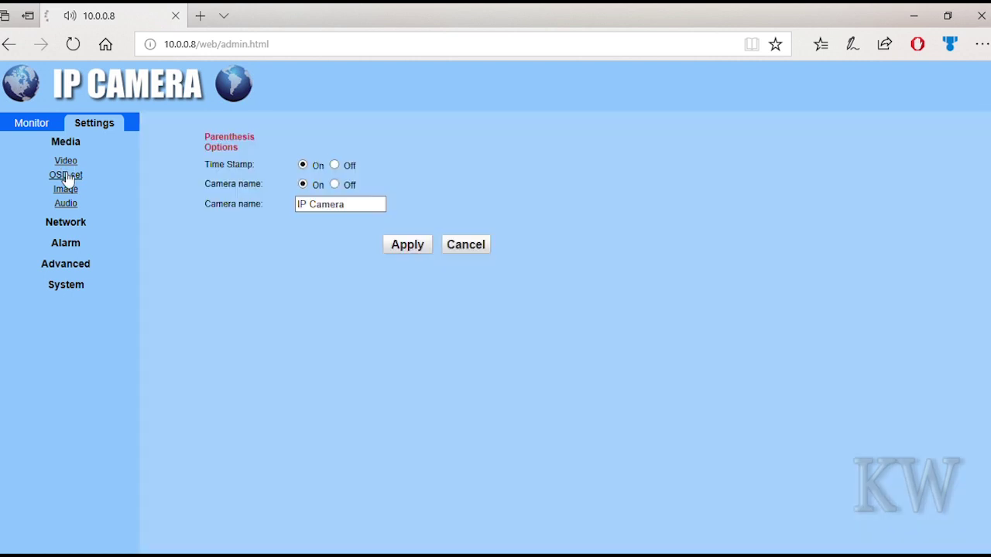
left_click(334, 165)
left_click(410, 246)
- Examine the image settings, including the image mode and IR LED control choices, and the audio settings
left_click(65, 192)
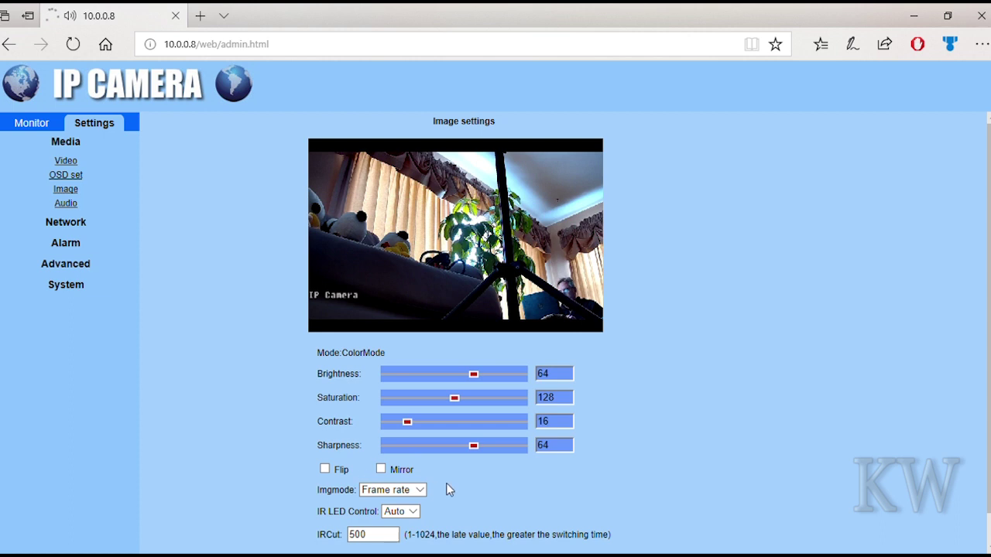
left_click(417, 495)
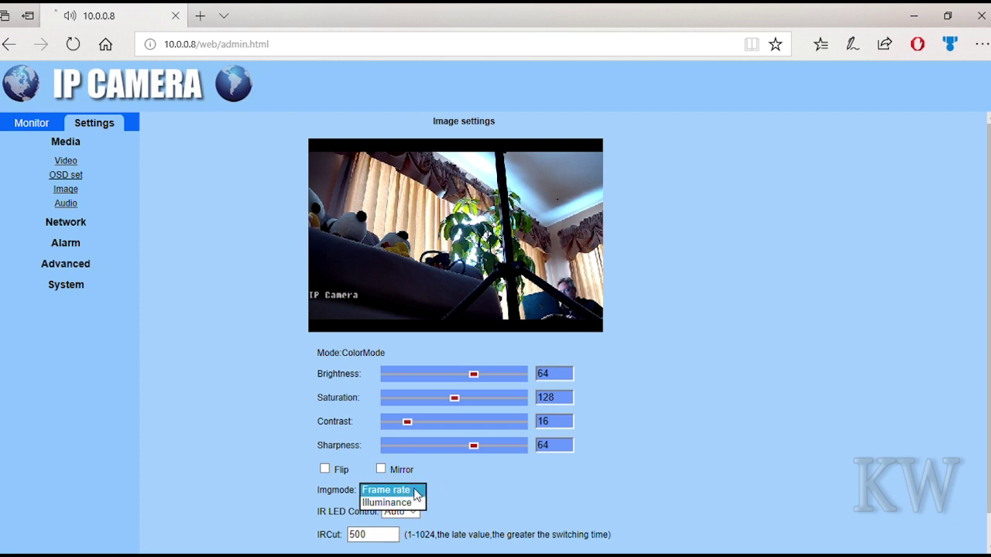
left_click(463, 503)
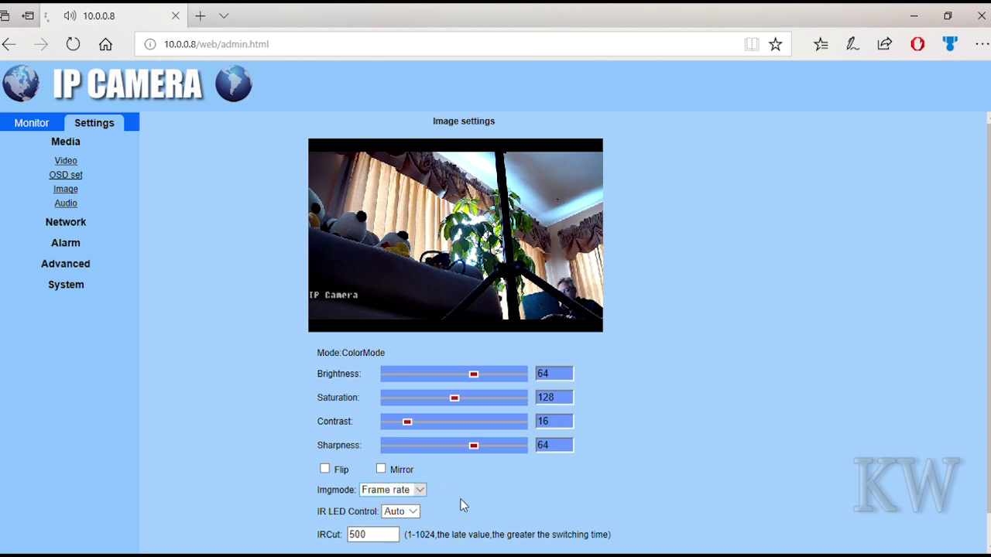
left_click(415, 512)
left_click(414, 514)
scroll(971, 259, "down", 1)
scroll(969, 224, "up", 1)
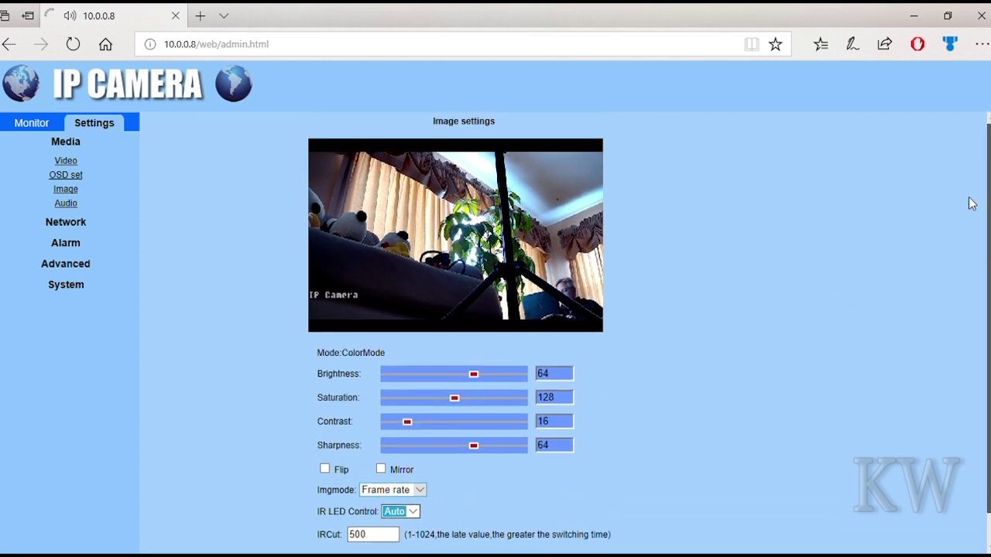
scroll(971, 256, "down", 1)
scroll(964, 178, "up", 1)
left_click(66, 203)
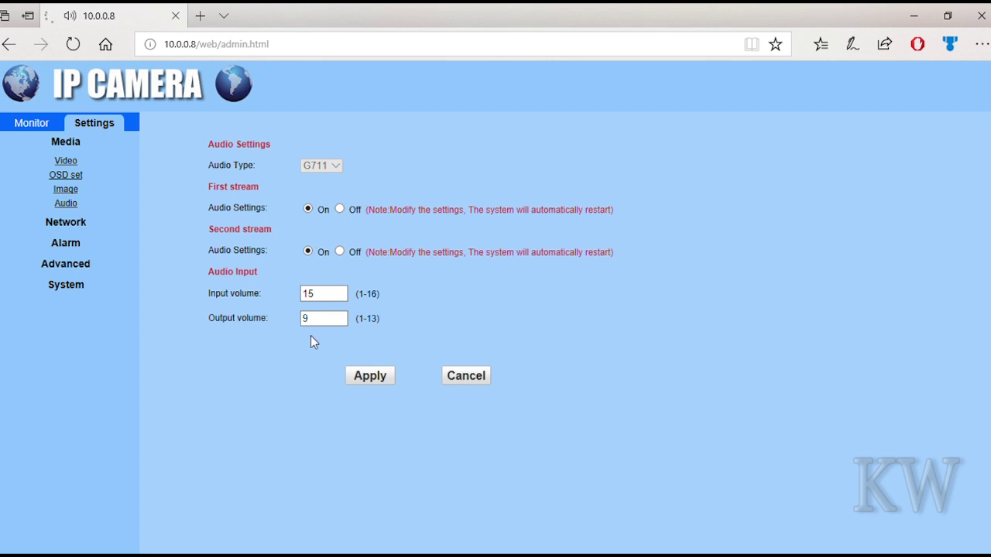
- Review the camera's network settings: LAN and ports, wireless, DDNS, ONVIF and P2P
left_click(62, 224)
left_click(67, 184)
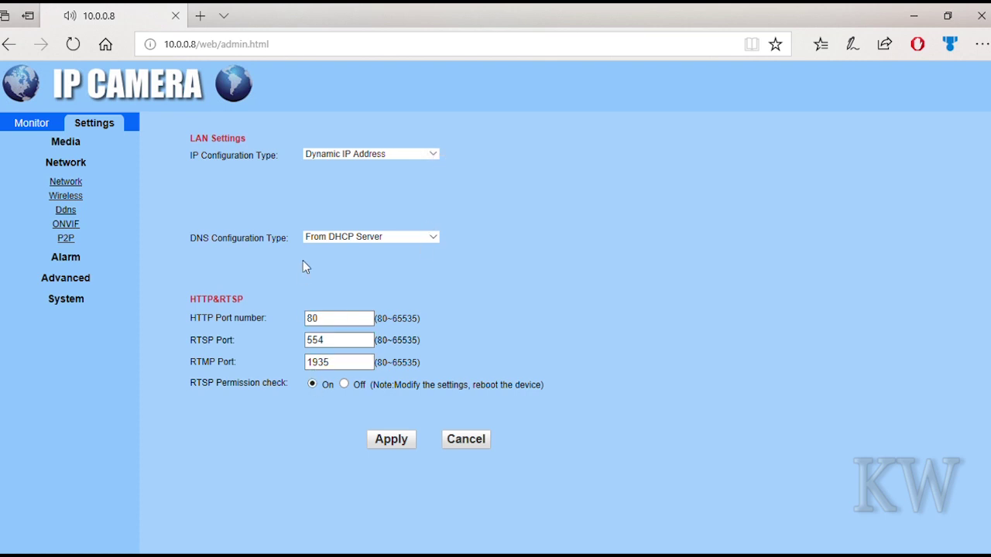
left_click(65, 197)
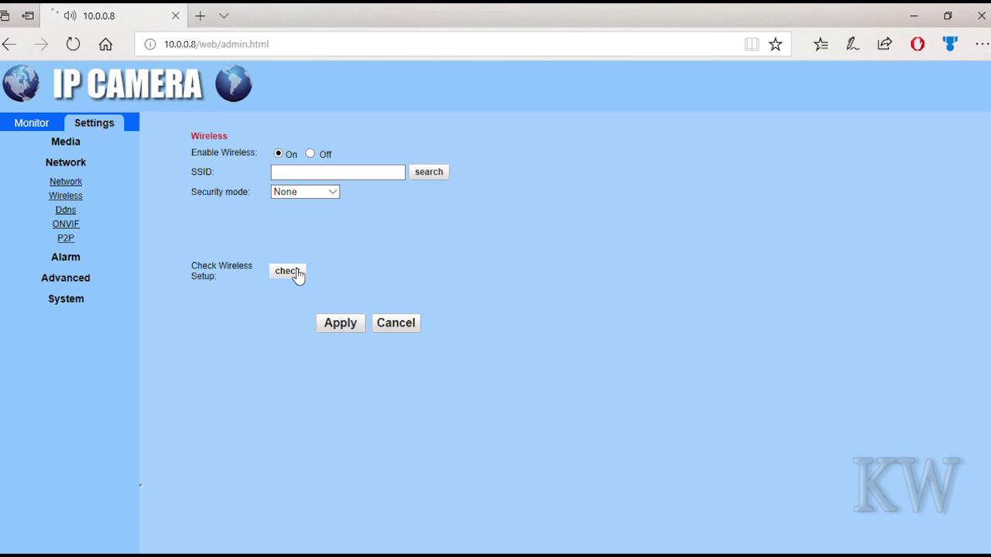
left_click(66, 215)
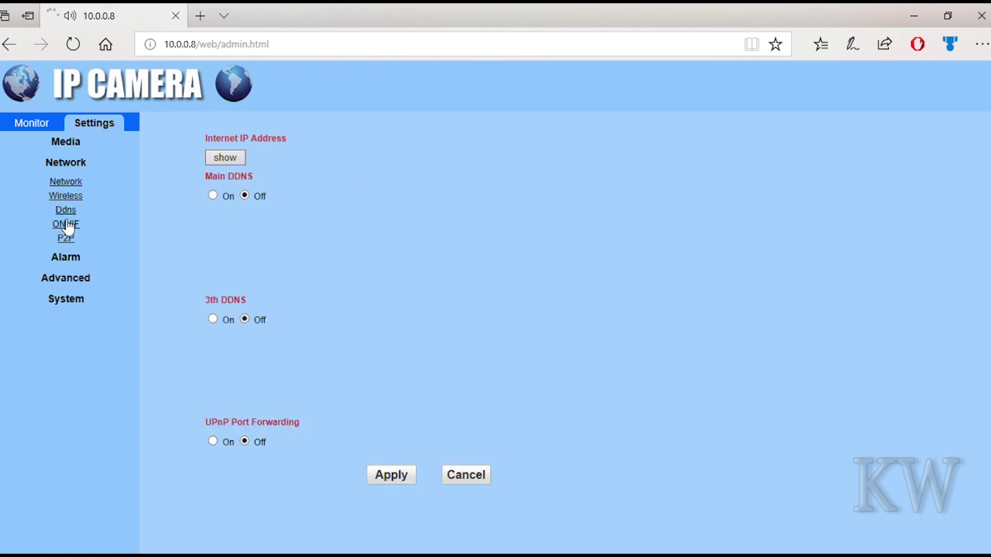
left_click(66, 225)
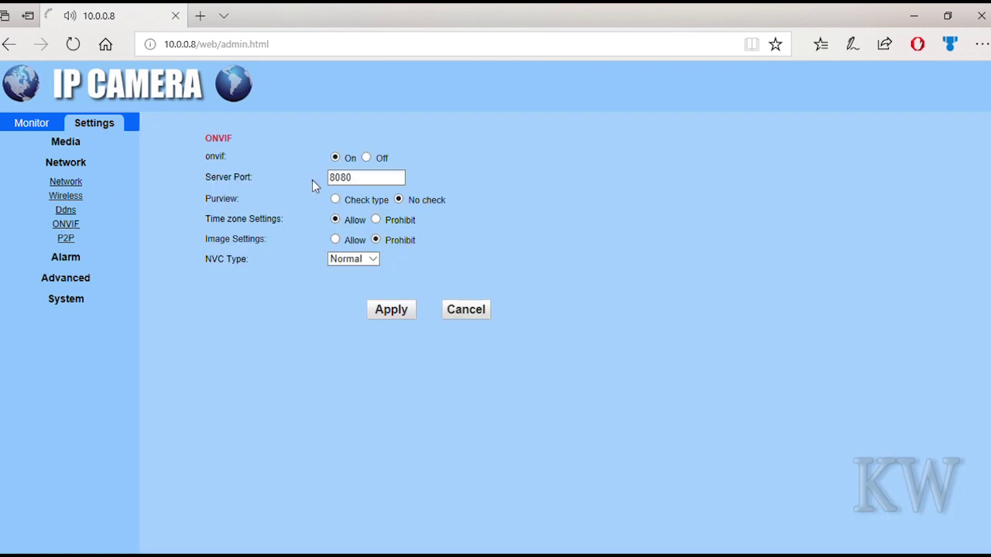
left_click(68, 241)
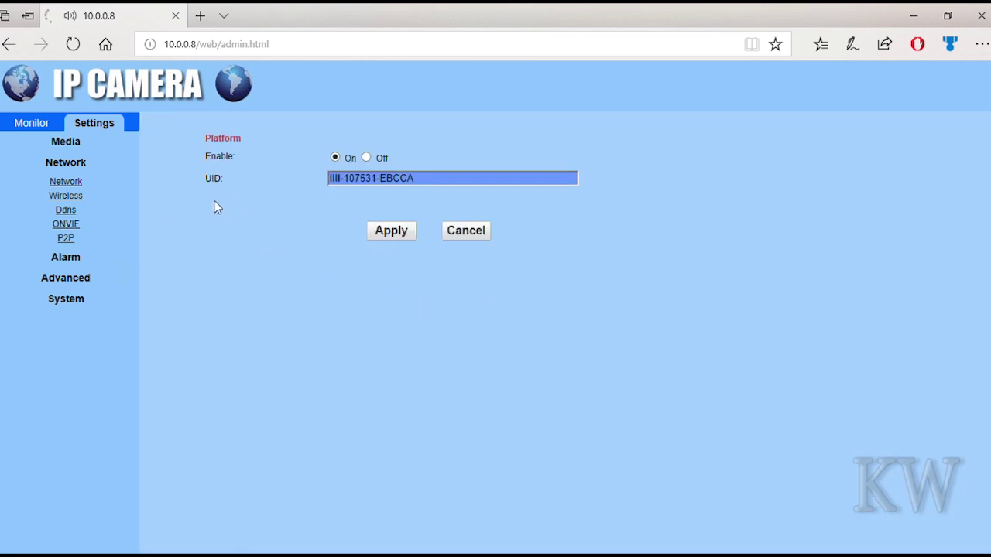
- Review the audio alarm setting and the alarm linkage options for e-mail, FTP and SD card
left_click(75, 259)
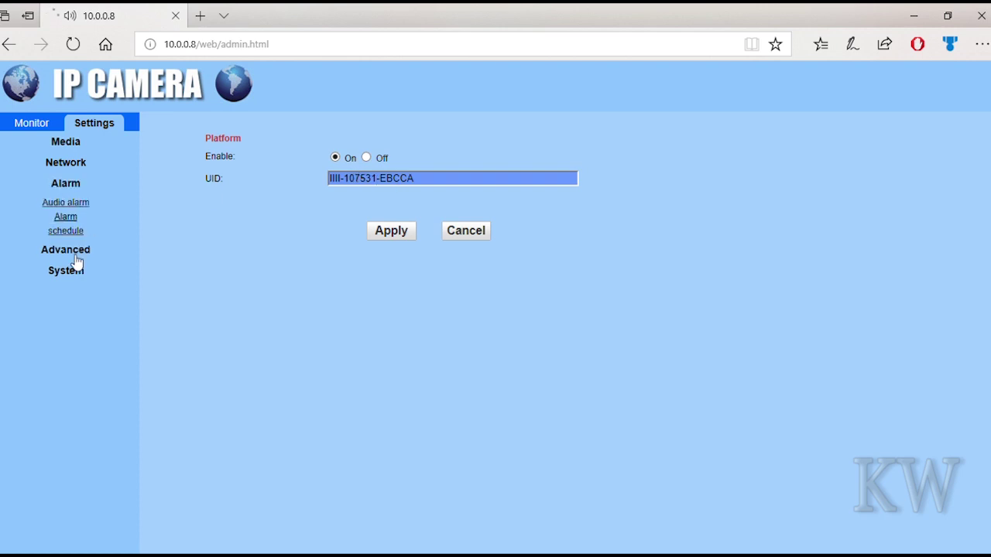
left_click(67, 205)
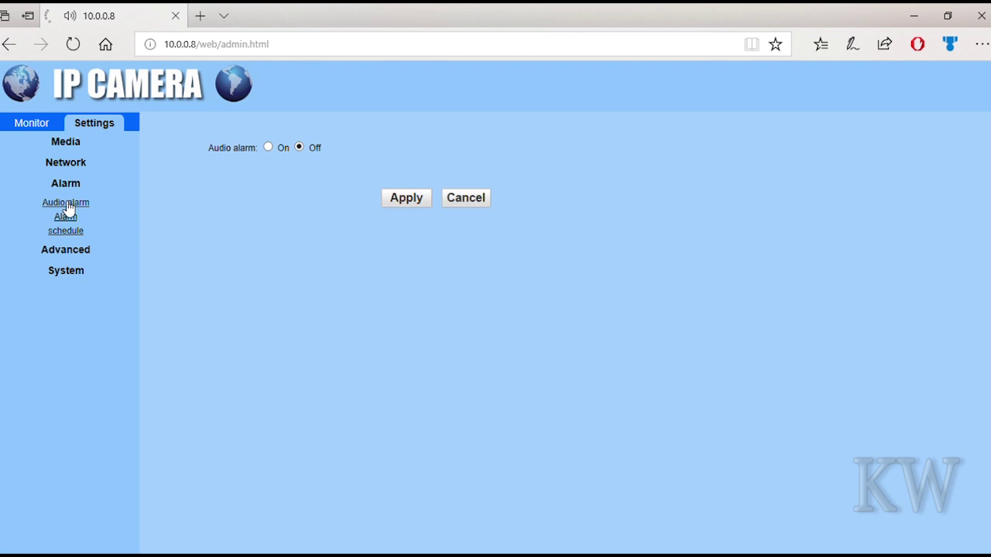
left_click(67, 223)
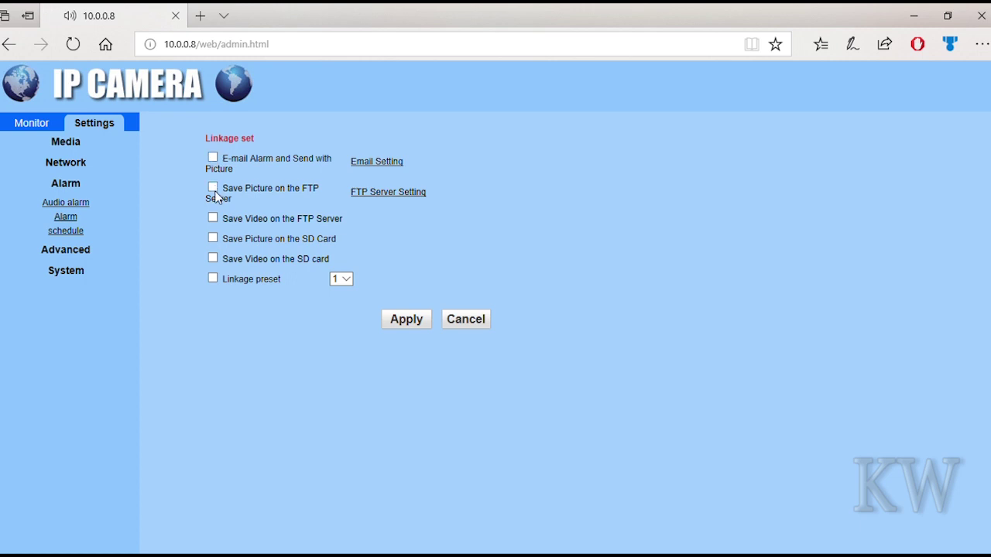
- Review the advanced settings for user accounts, automatic snapshots, timer recording and e-mail
left_click(68, 250)
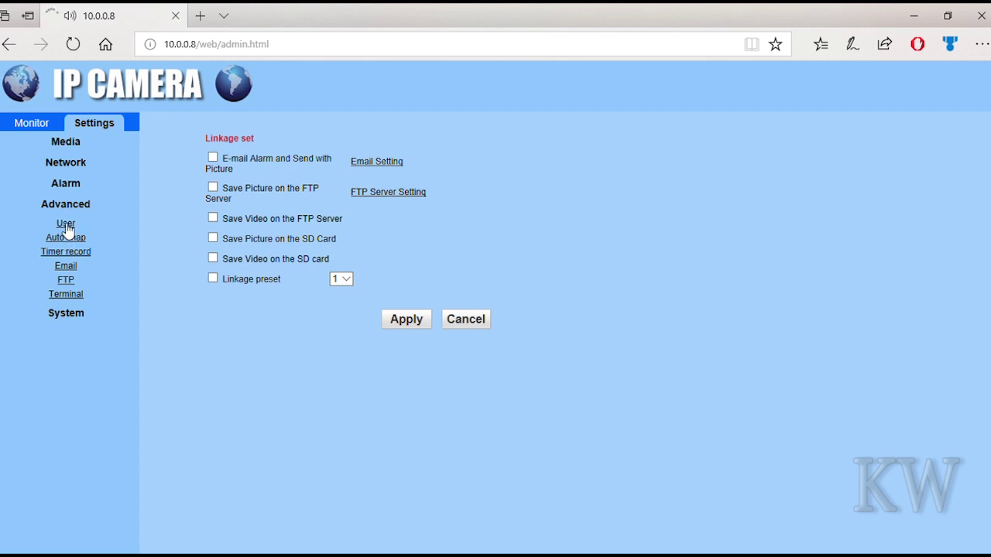
left_click(67, 225)
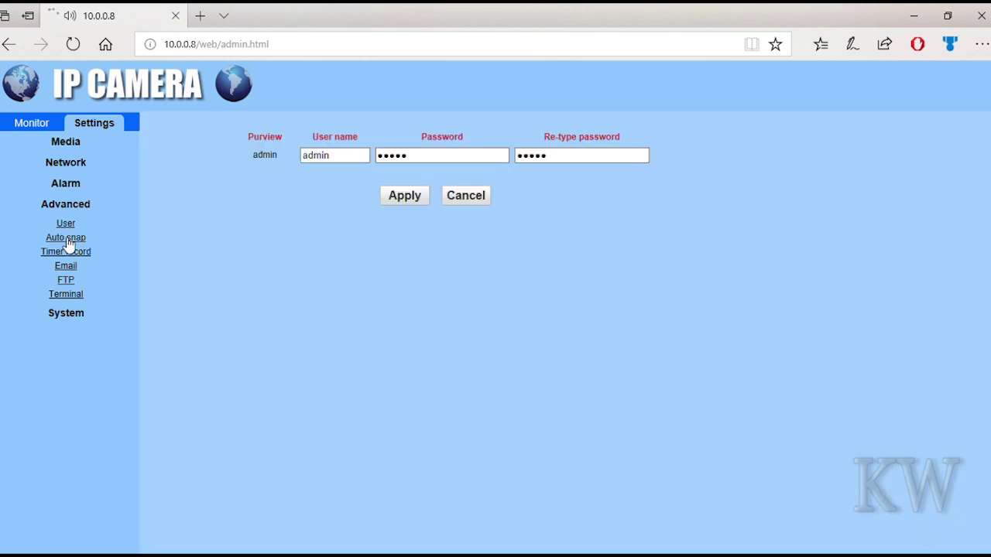
left_click(66, 239)
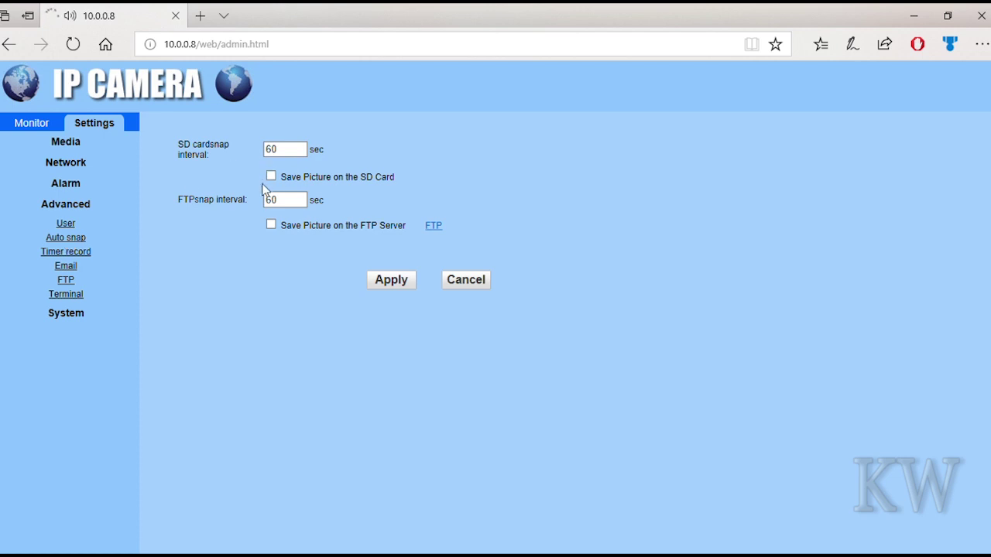
left_click(56, 253)
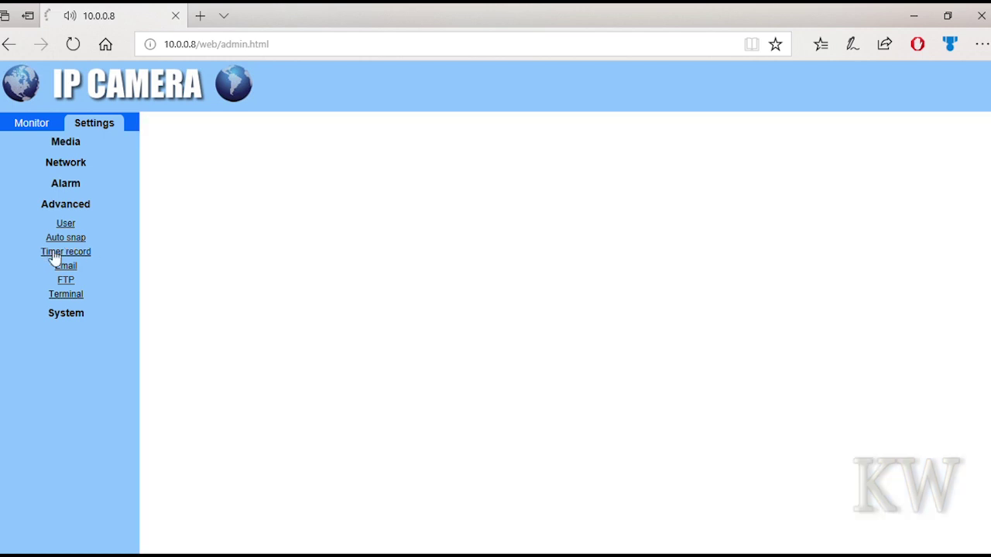
left_click(294, 271)
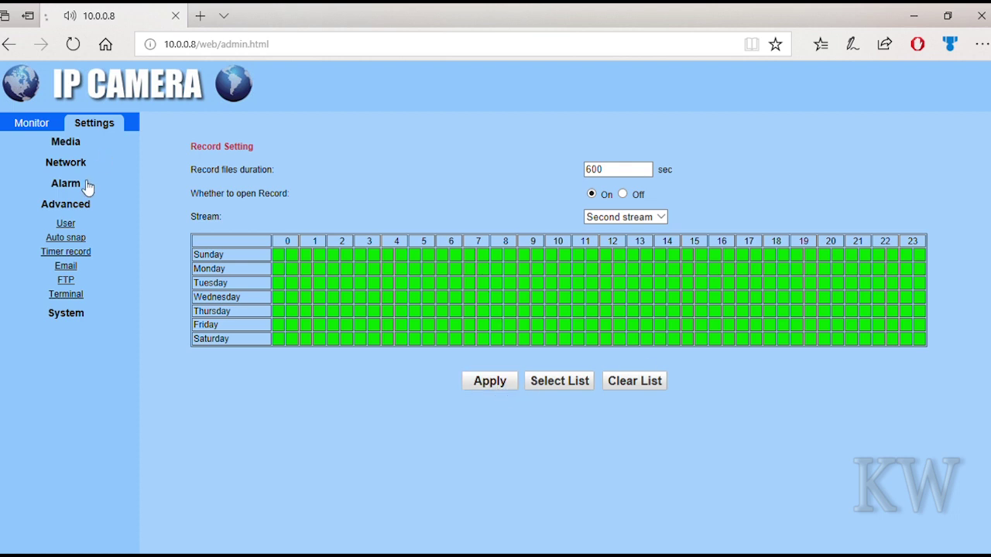
left_click(60, 266)
left_click(65, 267)
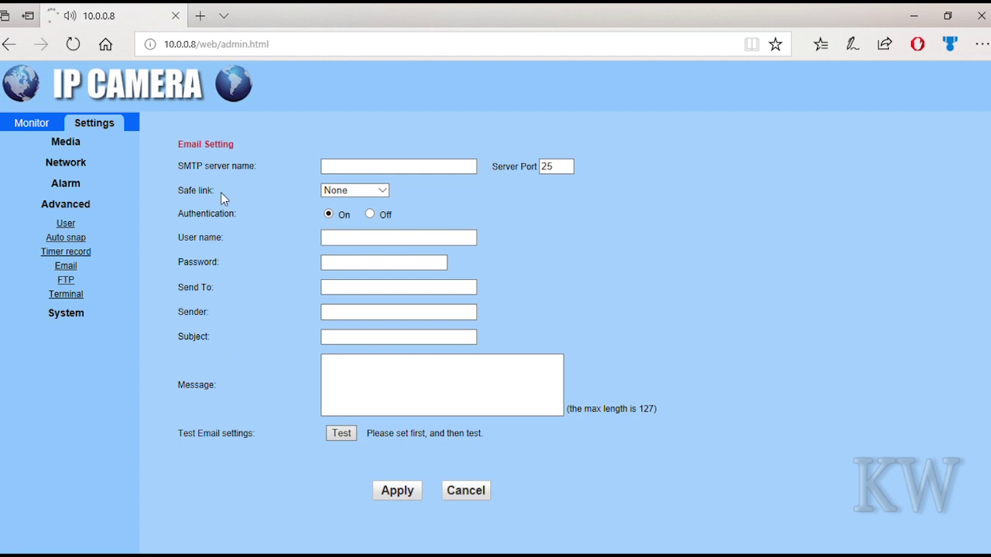
- Examine the Terminal settings and the available PTZ speed choices
left_click(67, 297)
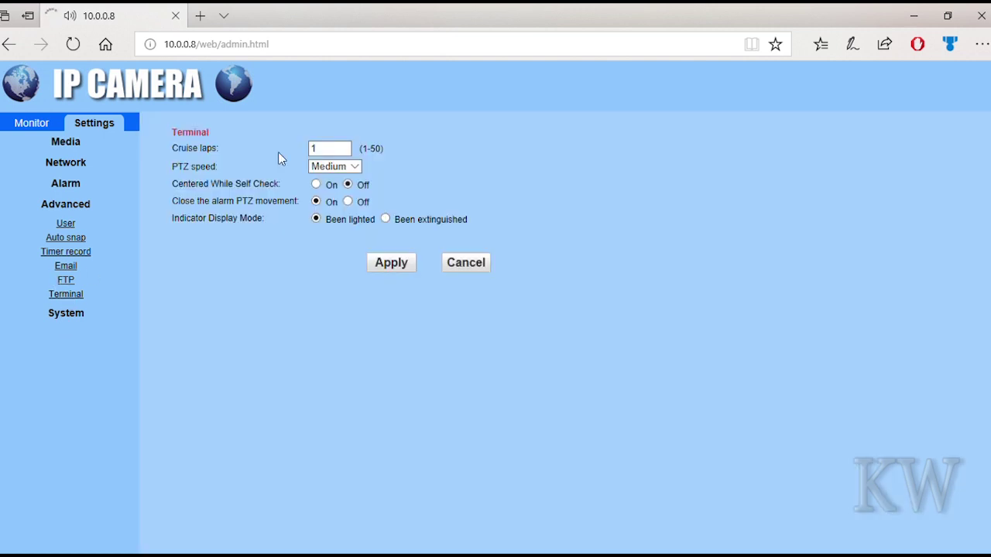
left_click(355, 167)
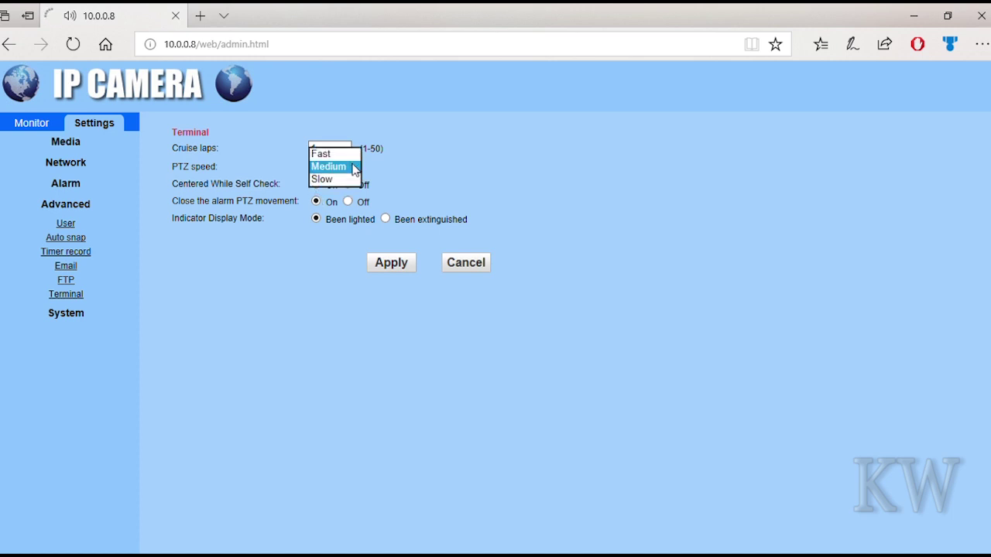
left_click(446, 163)
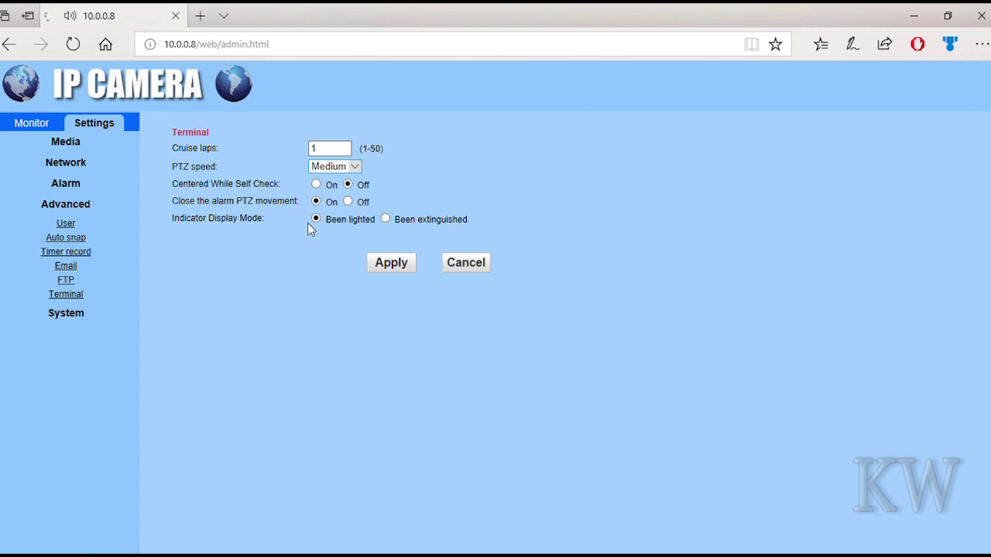
- Review the system's time settings and time zone choices, the Initialize options and the device information
left_click(72, 312)
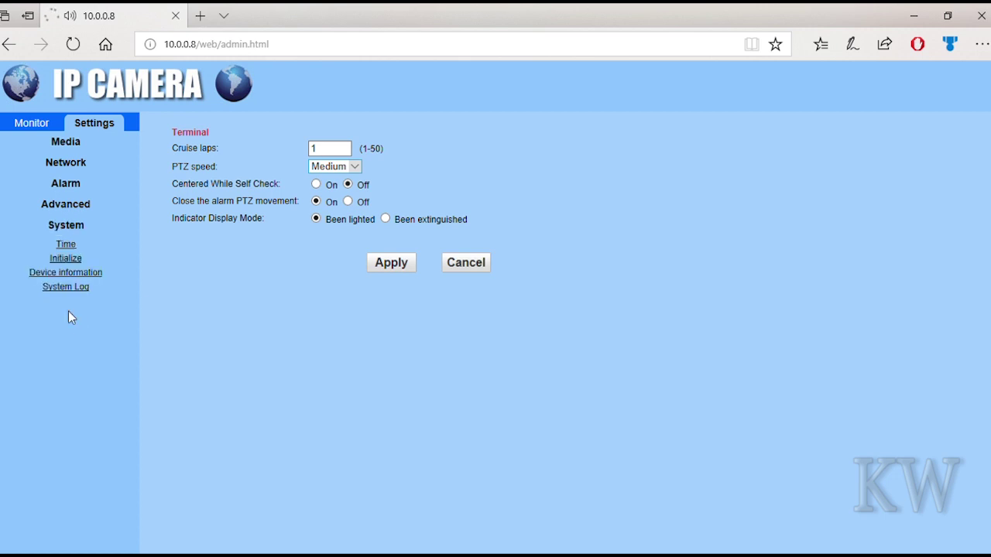
left_click(66, 246)
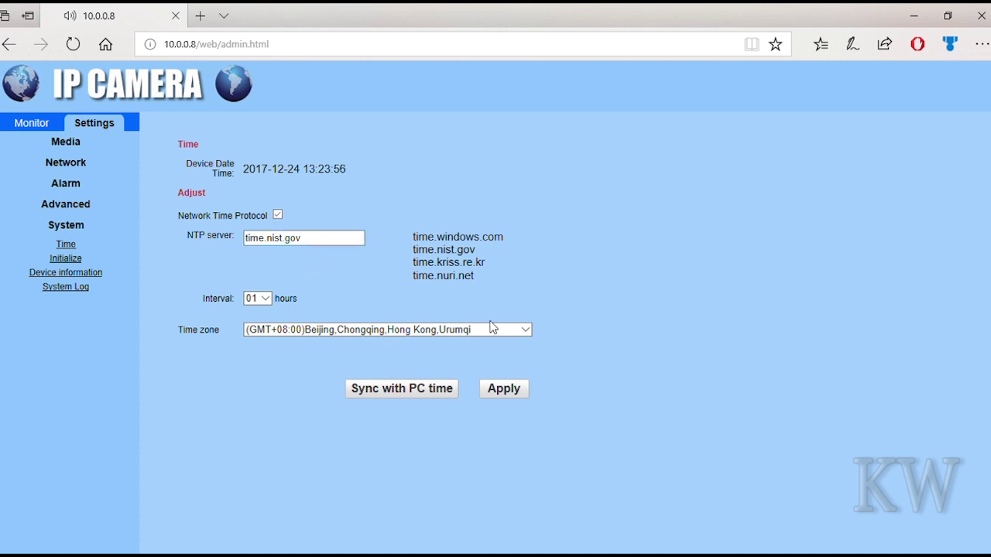
left_click(517, 330)
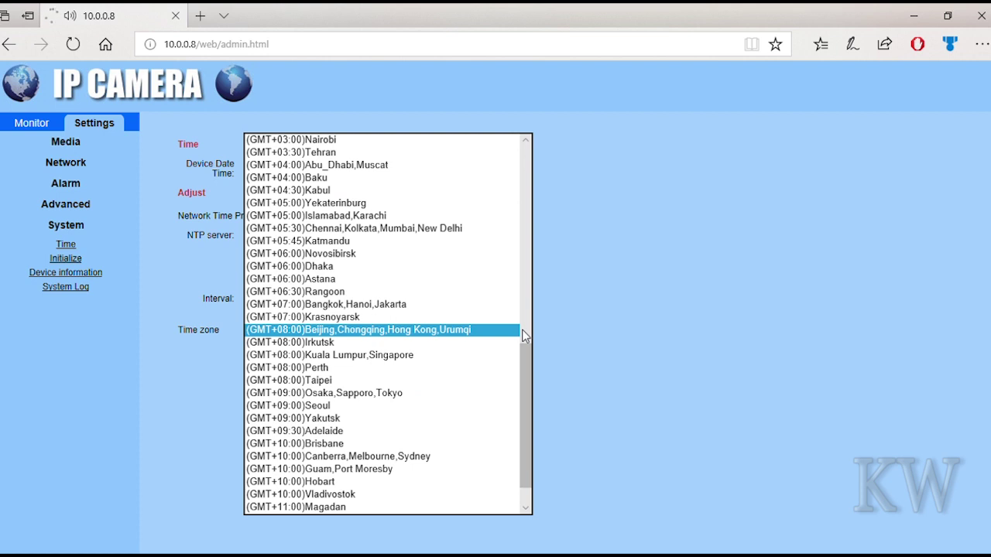
left_click(579, 332)
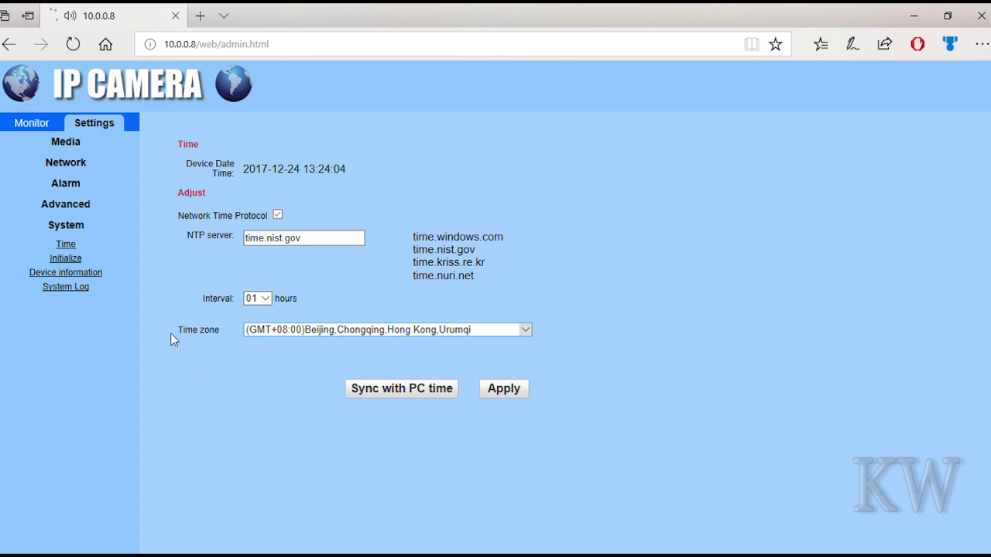
left_click(78, 263)
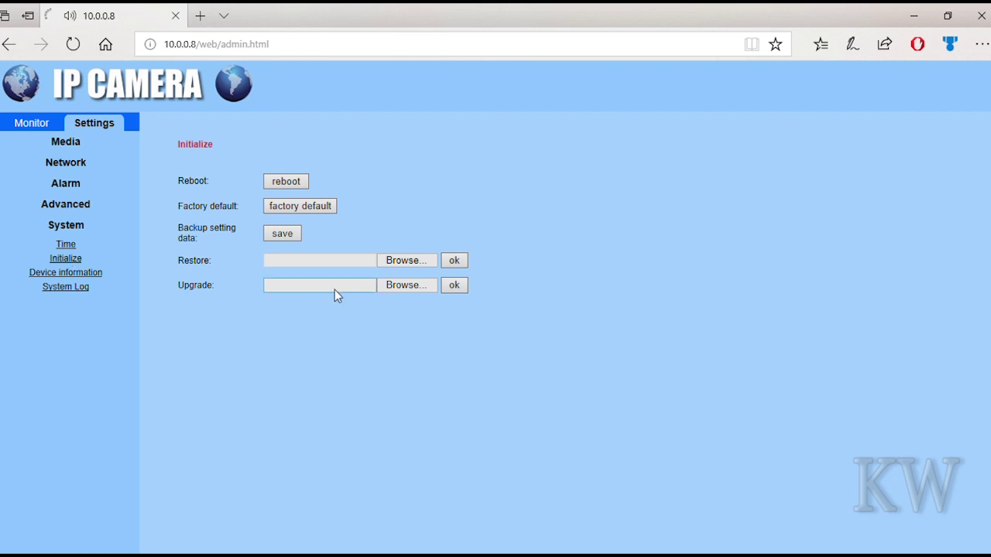
left_click(87, 274)
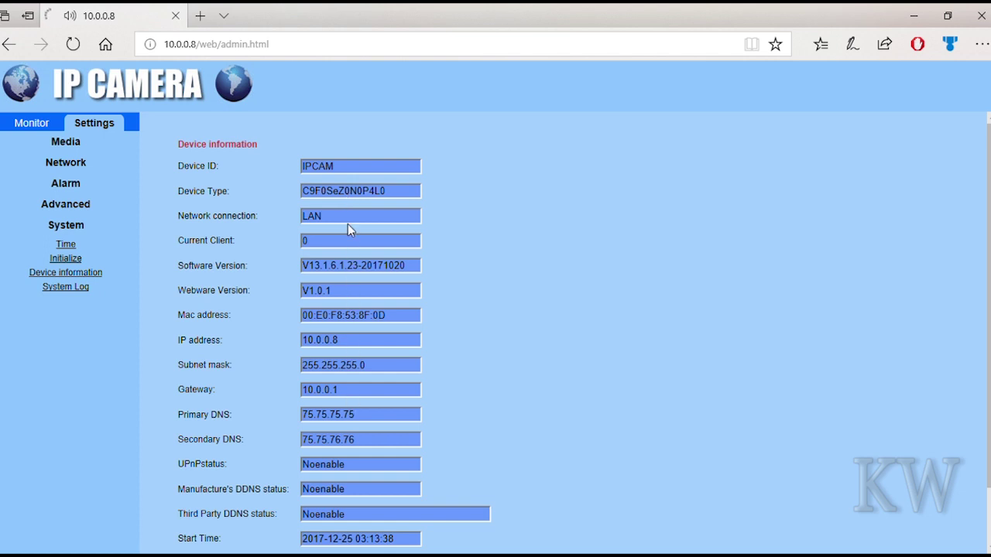
- Review the system log and return to the live camera view
left_click(59, 292)
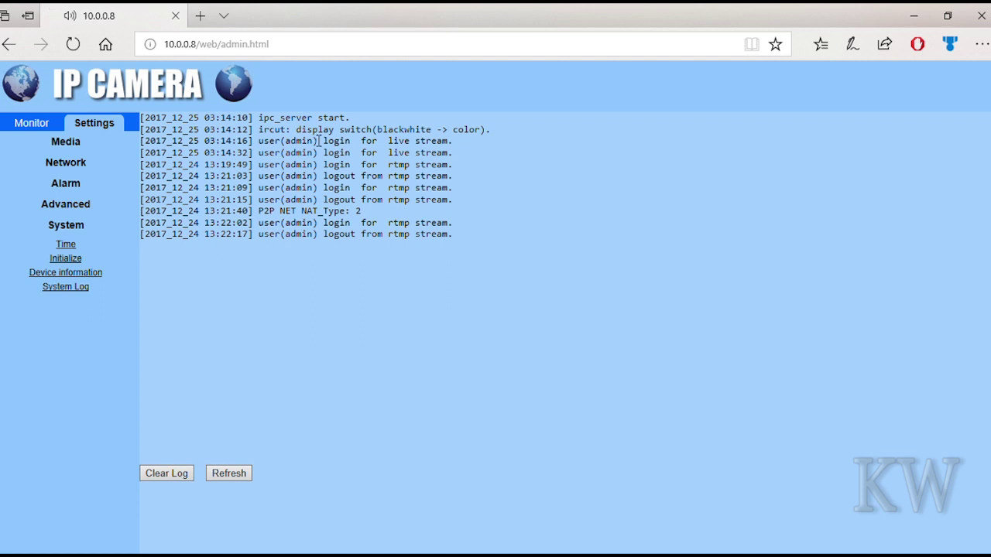
left_click(39, 124)
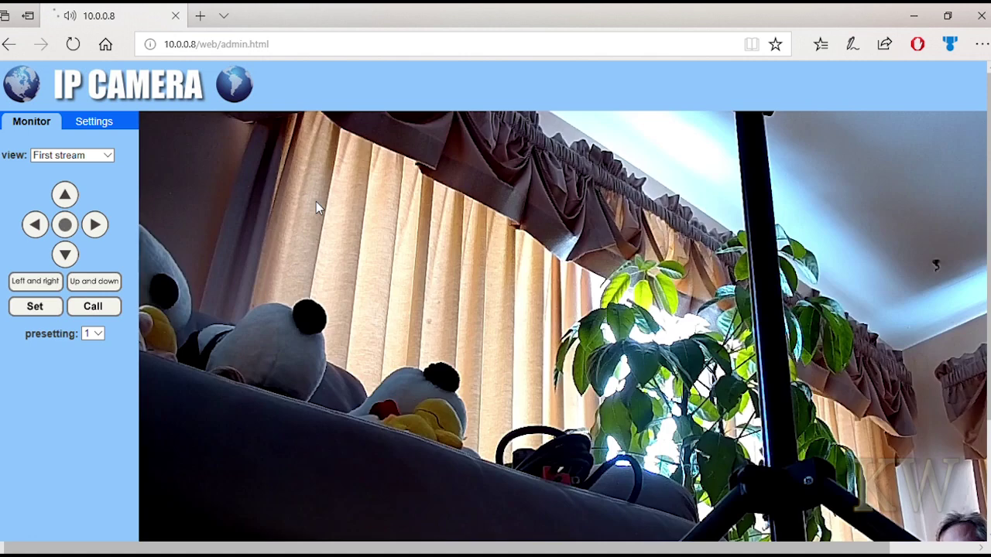
- Pan the camera right and back left in the live view, and check the available preset position numbers
left_click(93, 232)
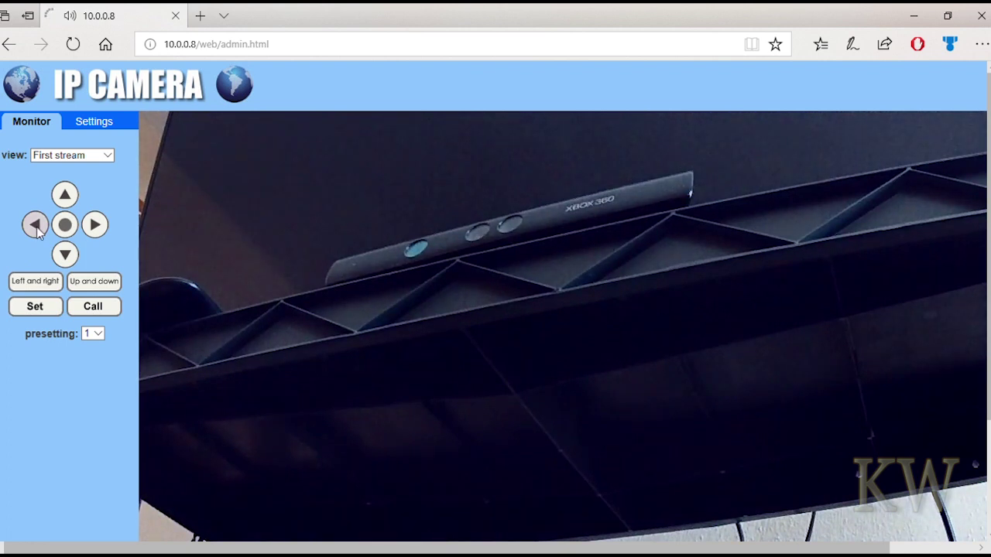
left_click(36, 226)
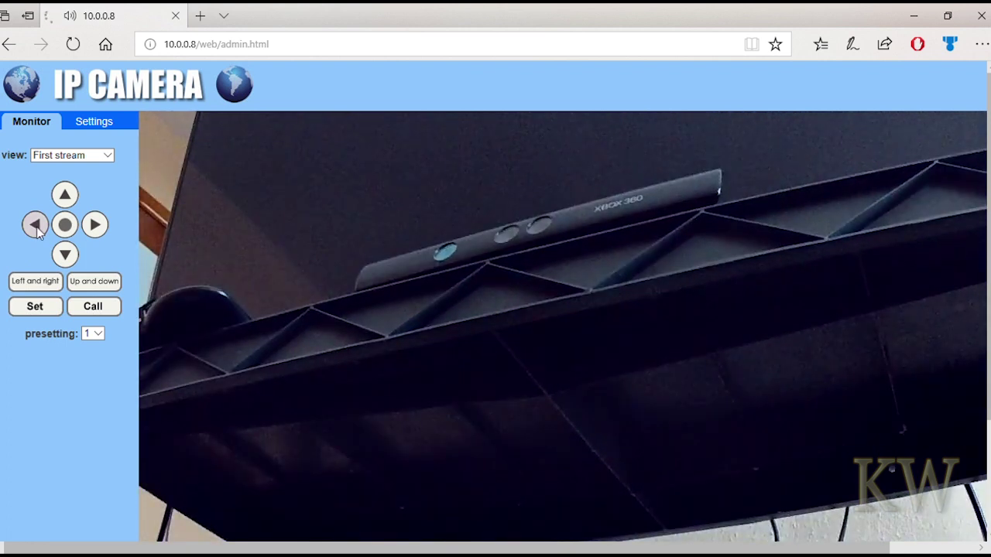
left_click(36, 227)
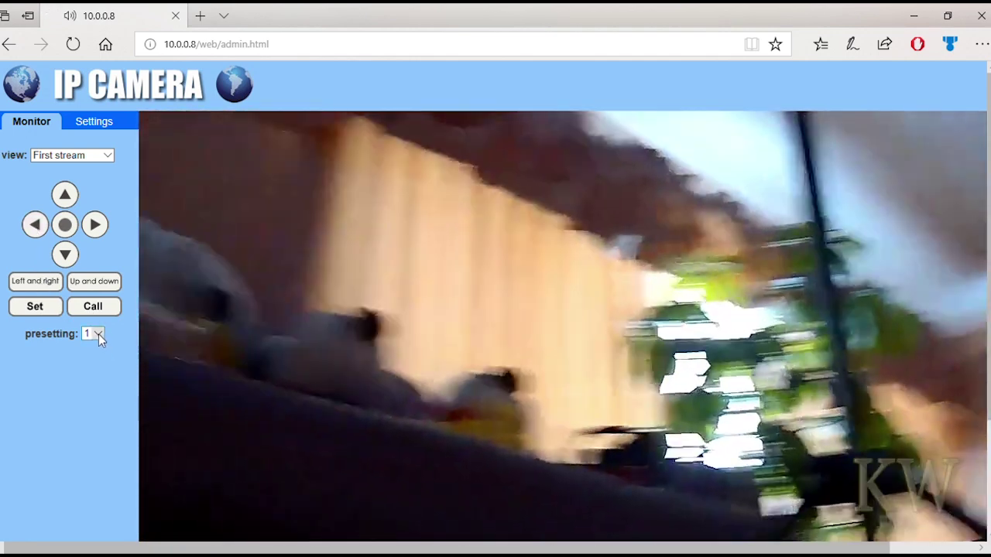
left_click(98, 333)
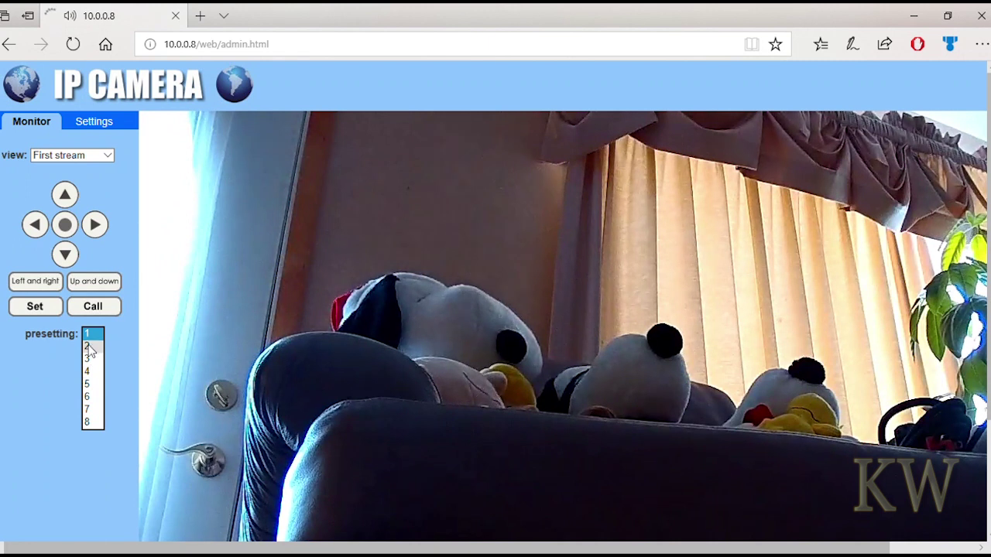
left_click(31, 356)
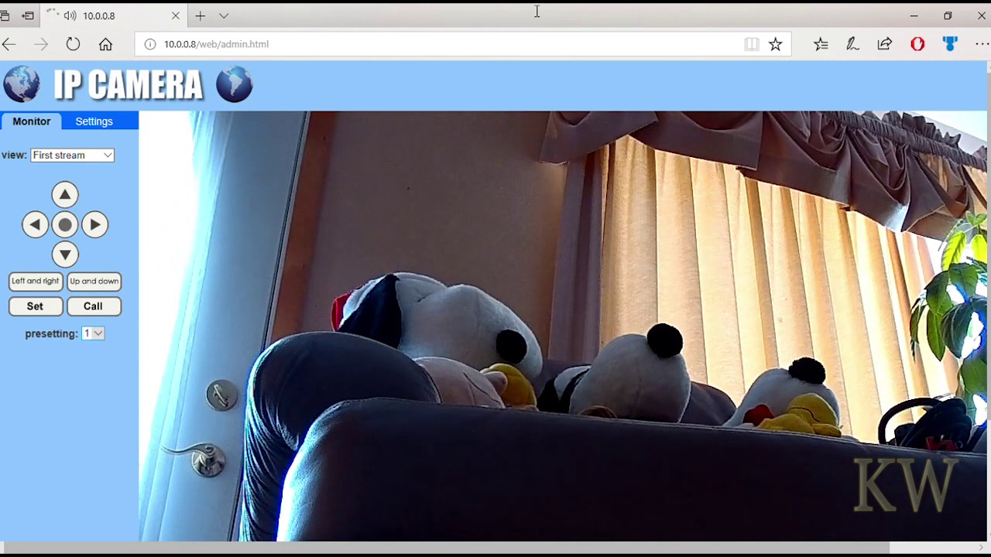
- Recenter the camera and pan it right, and reopen the video settings page
left_click(66, 224)
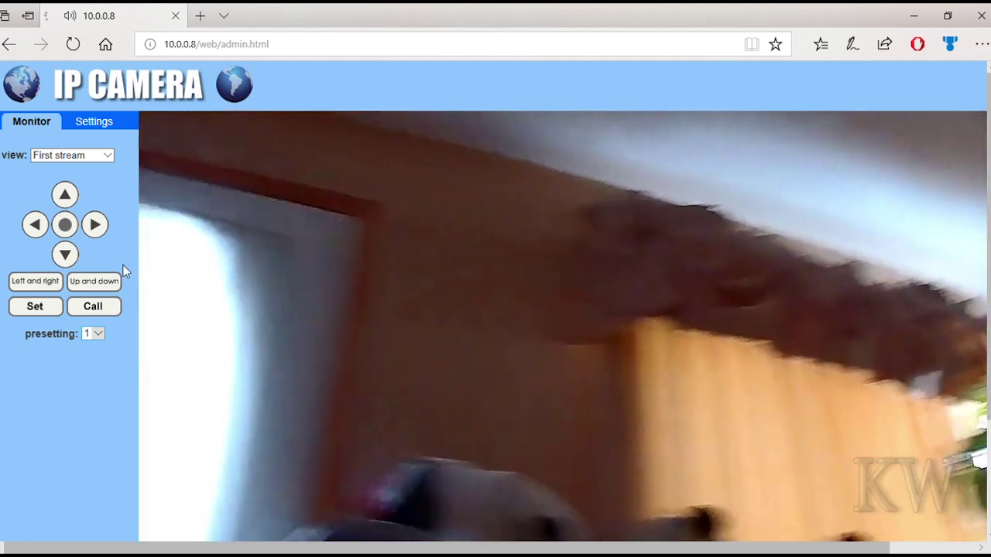
left_click(93, 223)
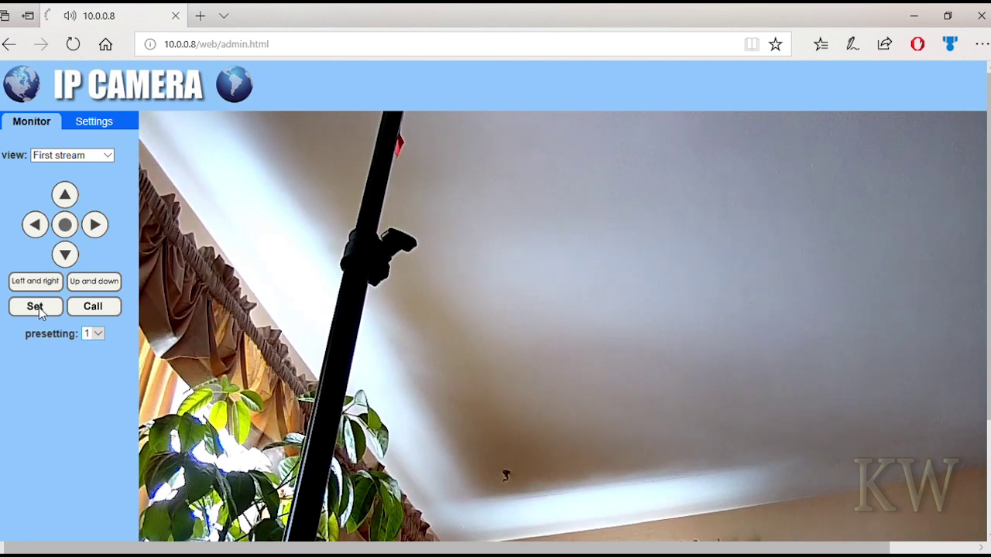
left_click(97, 124)
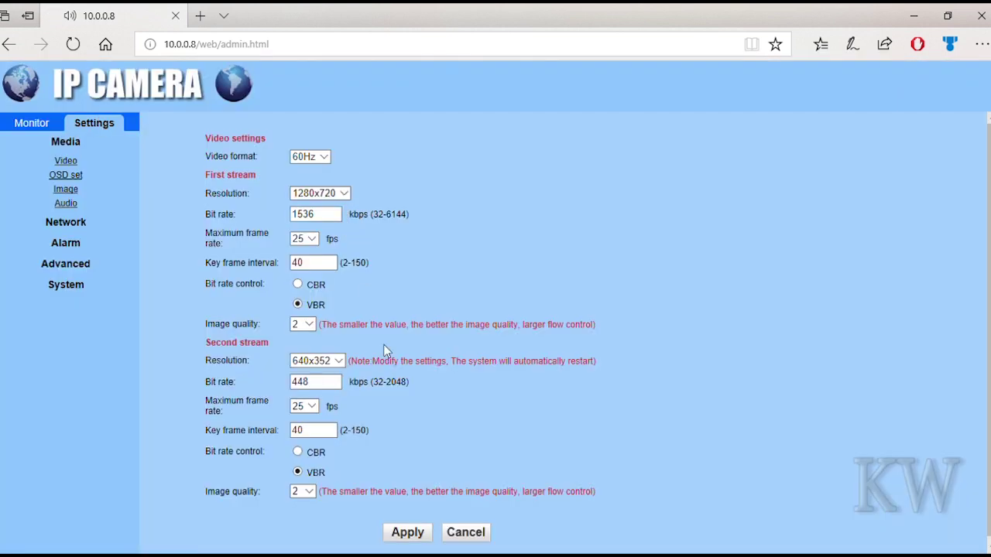